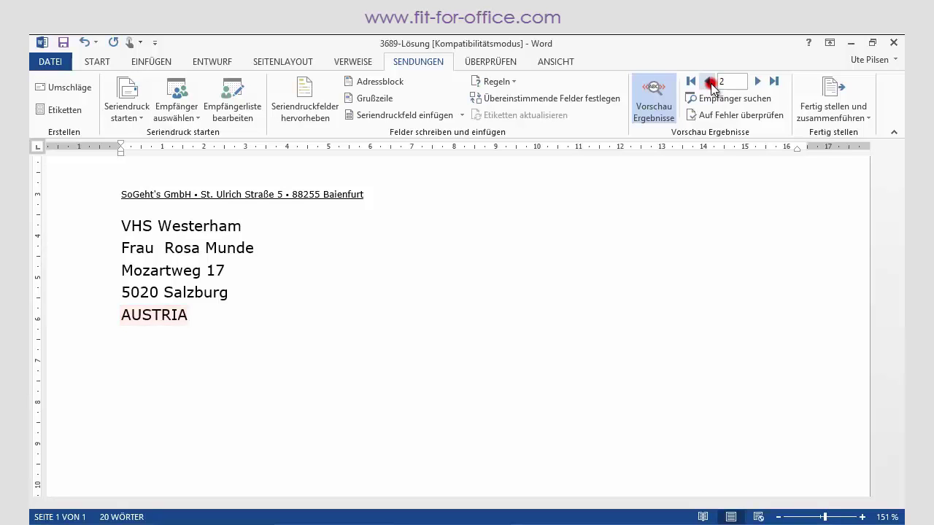
Preview the recipient data in the 3689-demo letter, showing the Austrian address record.
left_click(710, 81)
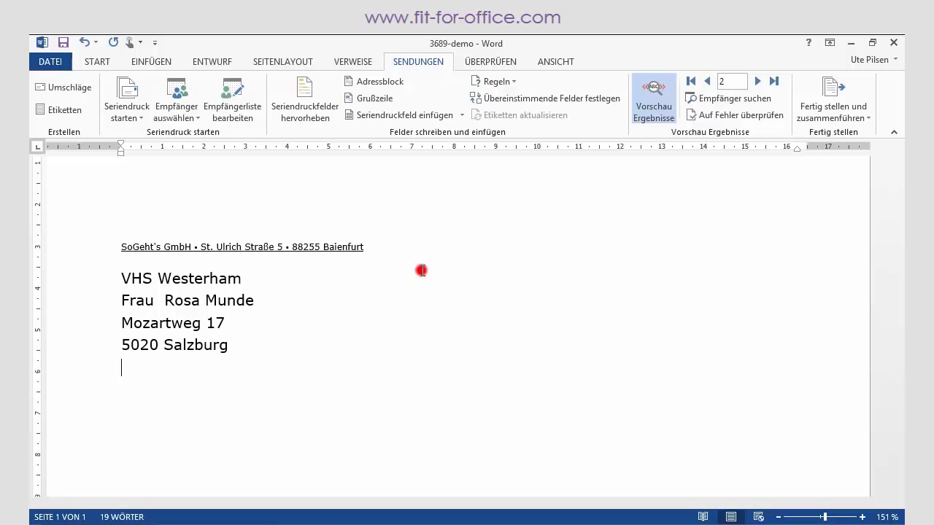
Choose the Wenn... Dann... Sonst... rule from the Regeln list on the Sendungen tab.
left_click(510, 83)
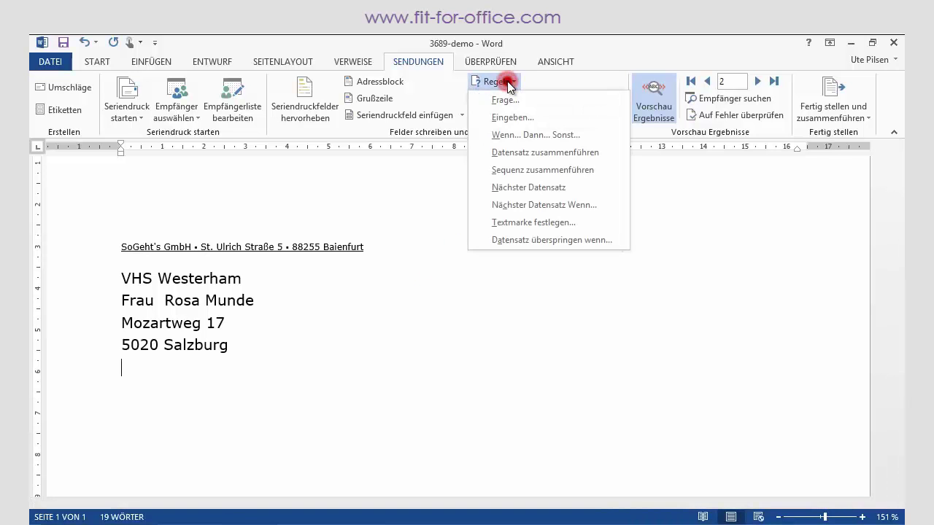
left_click(599, 136)
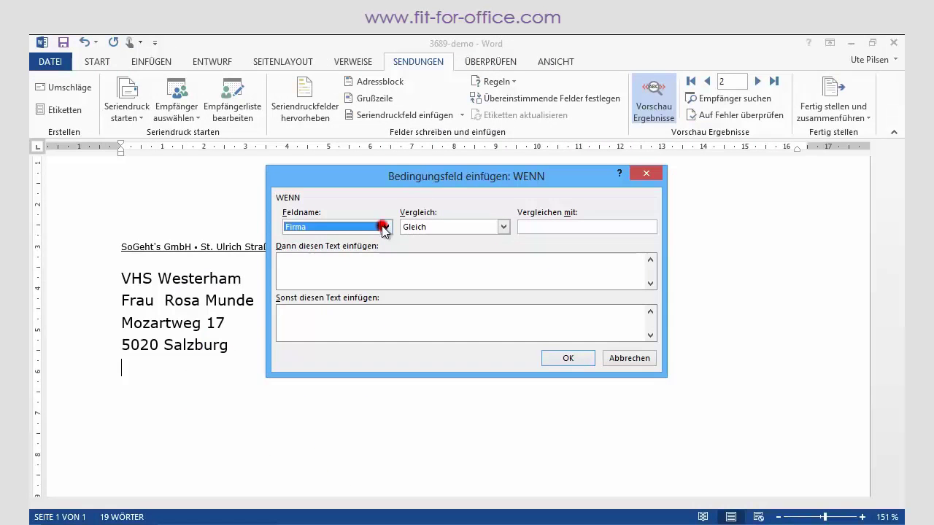
Insert an IF field: when Land is ungleich Deutschland print LAND, otherwise nothing.
left_click(384, 228)
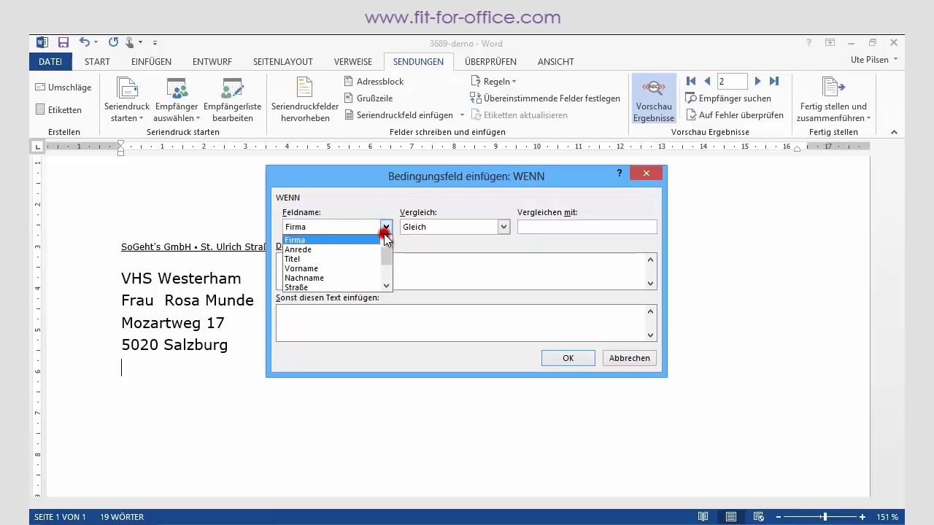
scroll(385, 253, "down", 2)
left_click(361, 278)
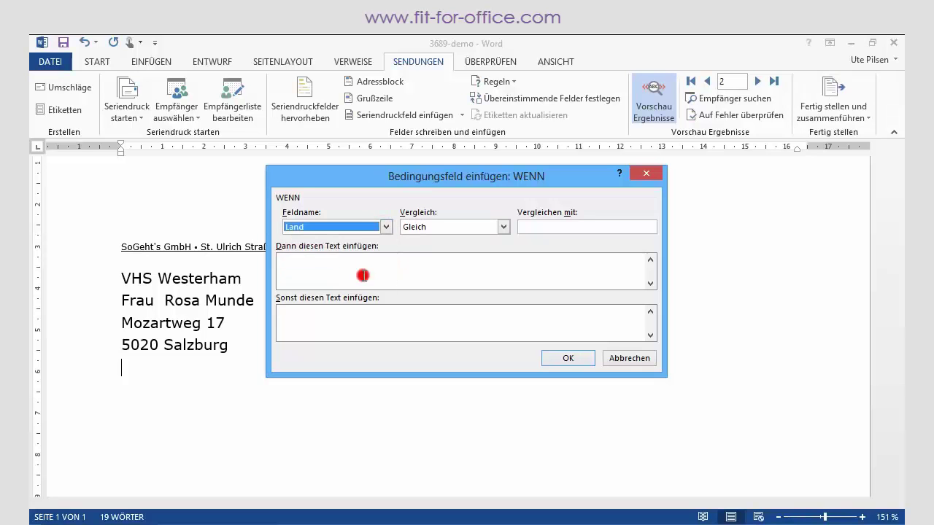
left_click(495, 232)
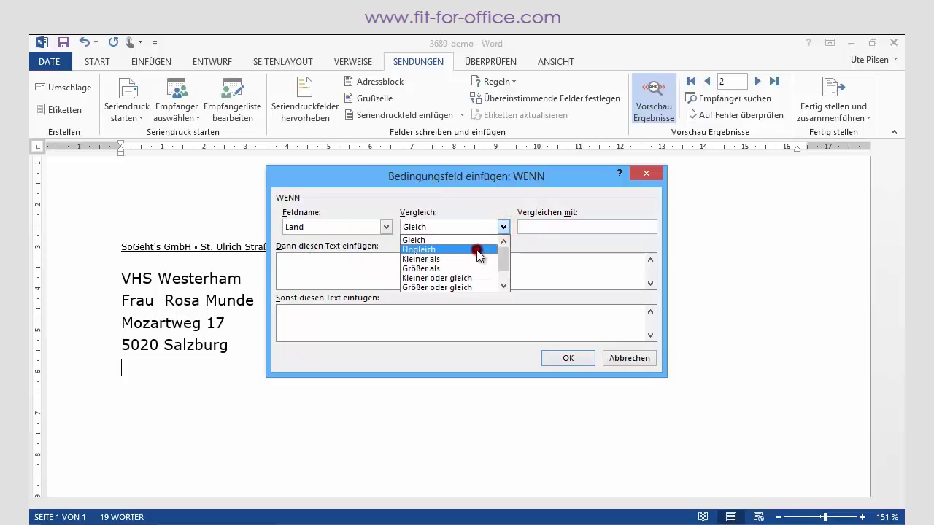
left_click(475, 250)
left_click(533, 230)
type("Deutschland")
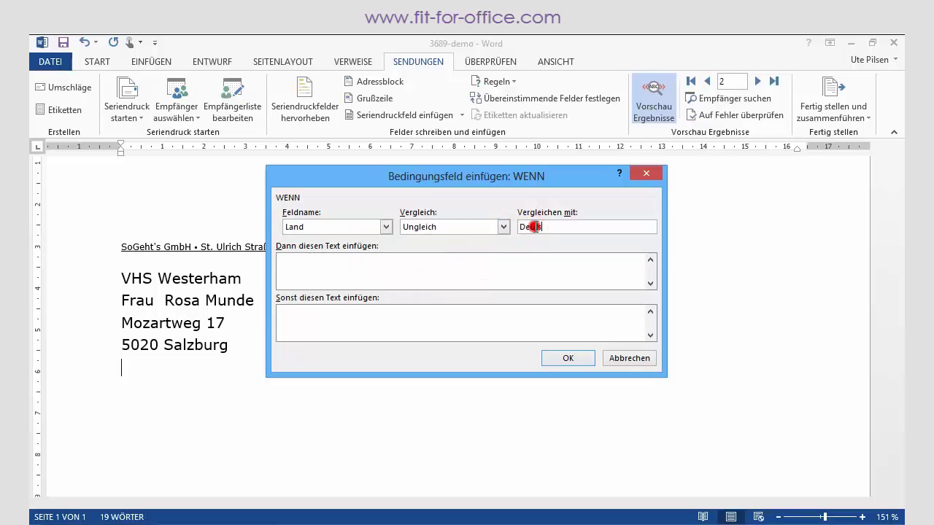
left_click(495, 259)
type("LAND")
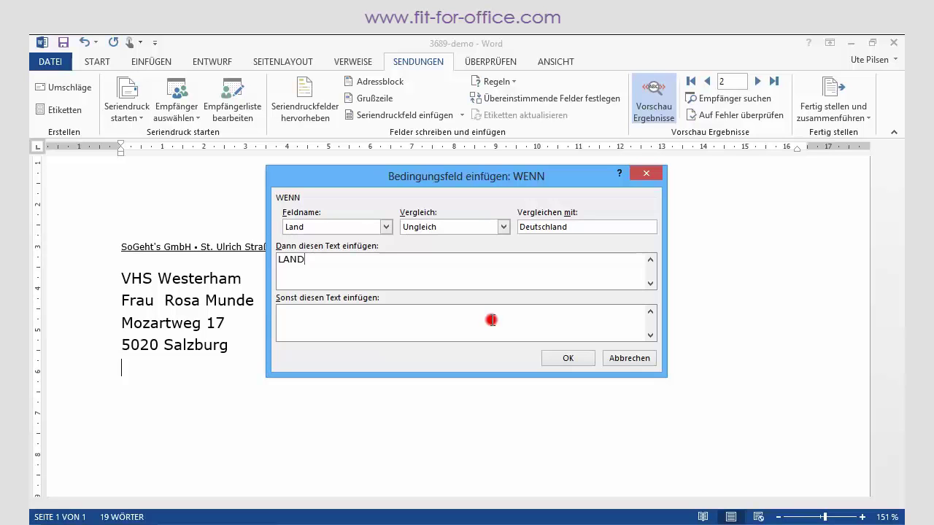
left_click(554, 356)
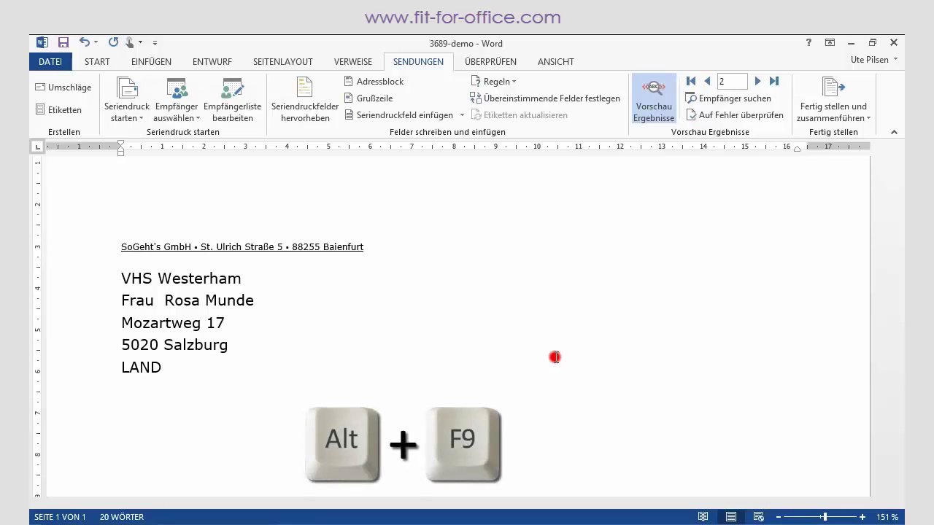
Toggle field code display with Alt+F9 to reveal the IF field's code.
key("alt+F9")
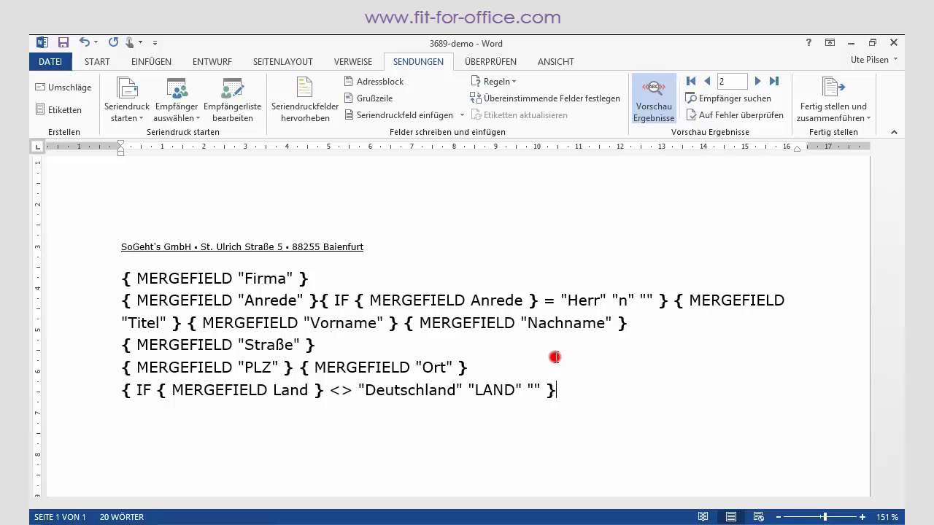
Replace the literal LAND in the IF field code with a nested Land merge field.
left_click(491, 391)
double_click(491, 391)
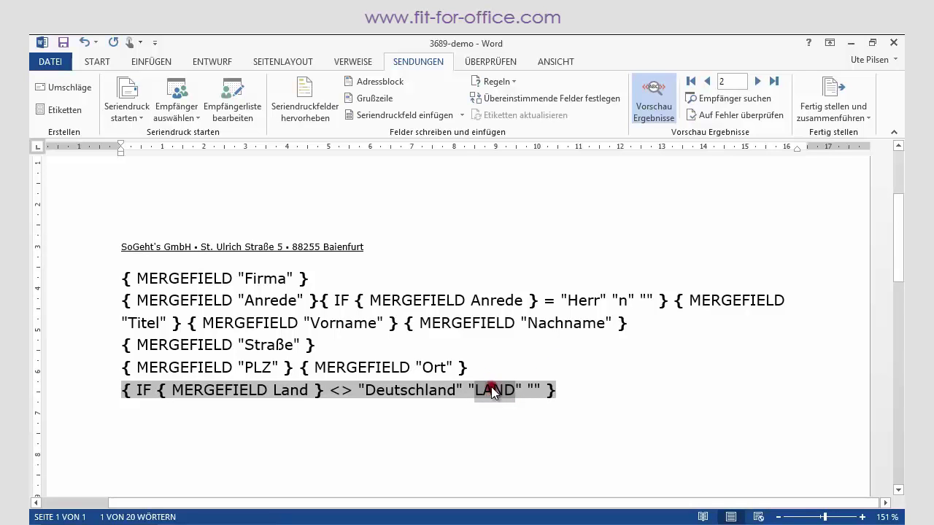
left_click(462, 116)
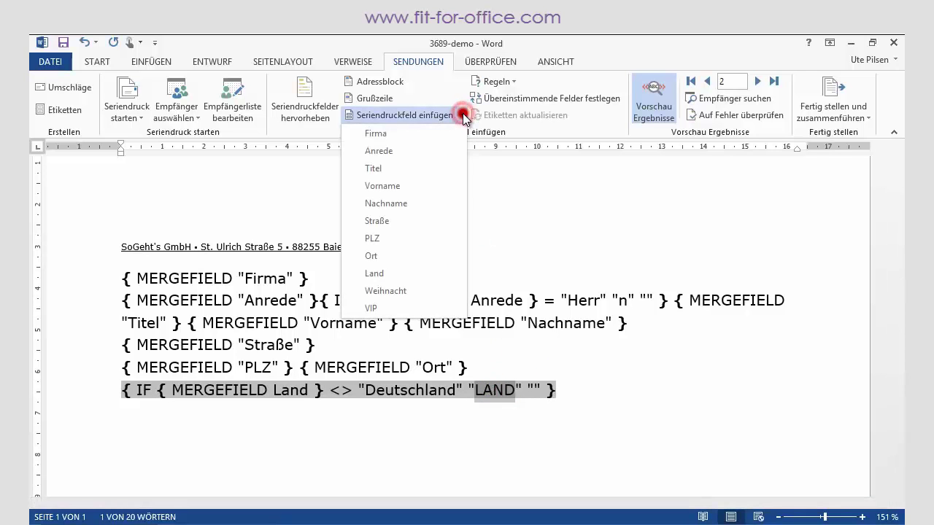
left_click(430, 275)
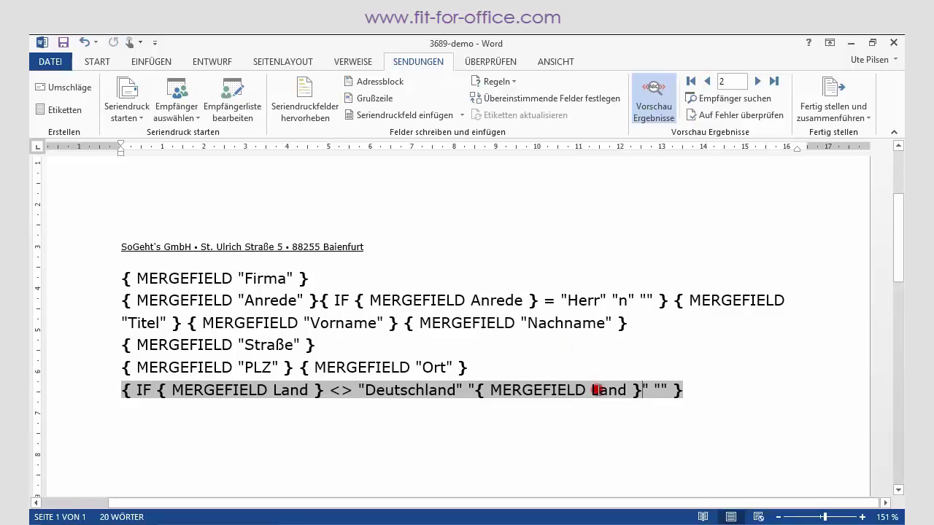
right_click(597, 390)
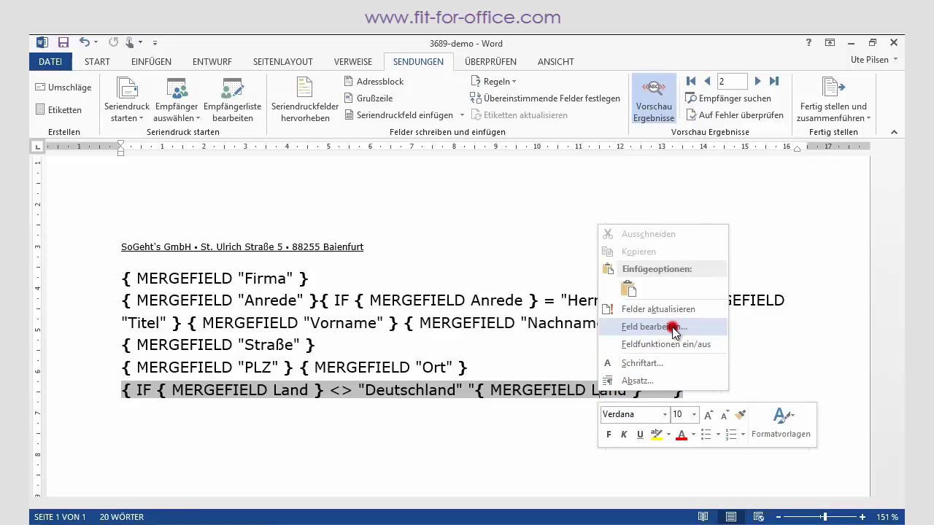
Give the nested Land merge field the GROSSBUCHSTABEN (uppercase) format.
left_click(672, 328)
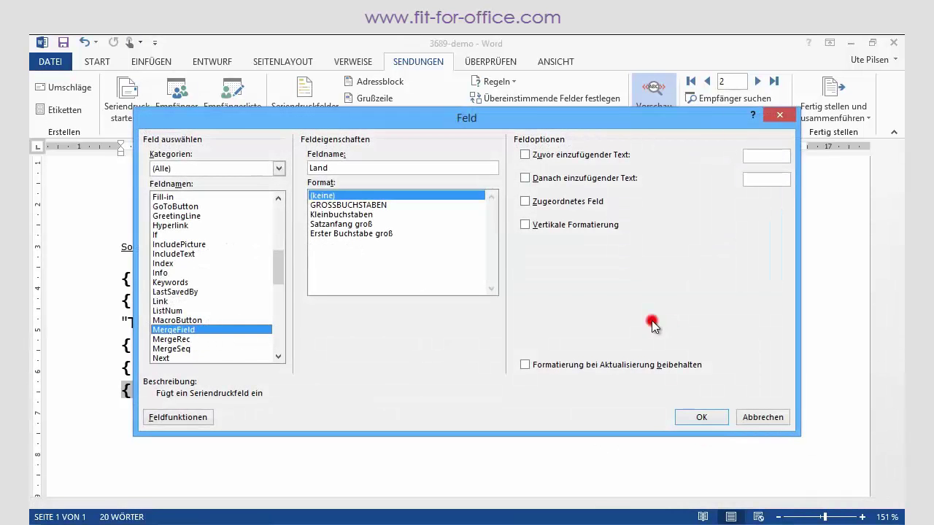
left_click(384, 206)
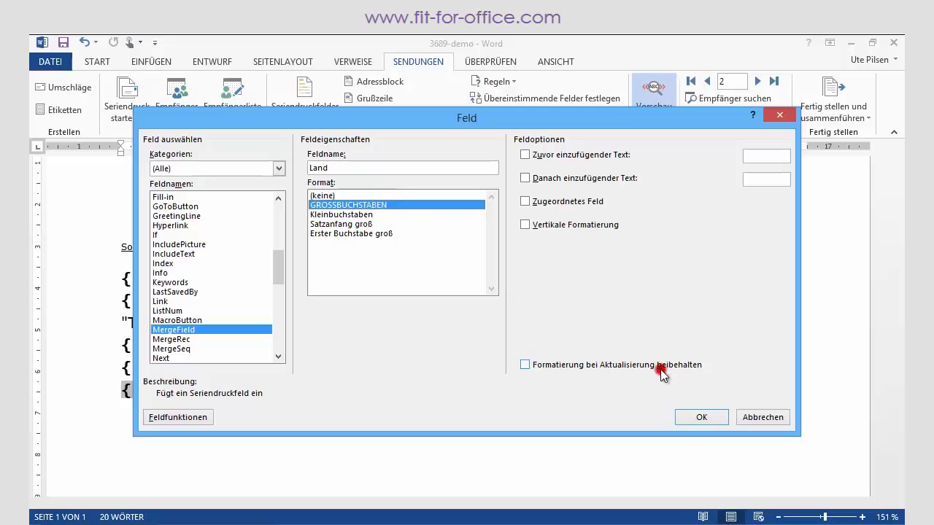
left_click(686, 415)
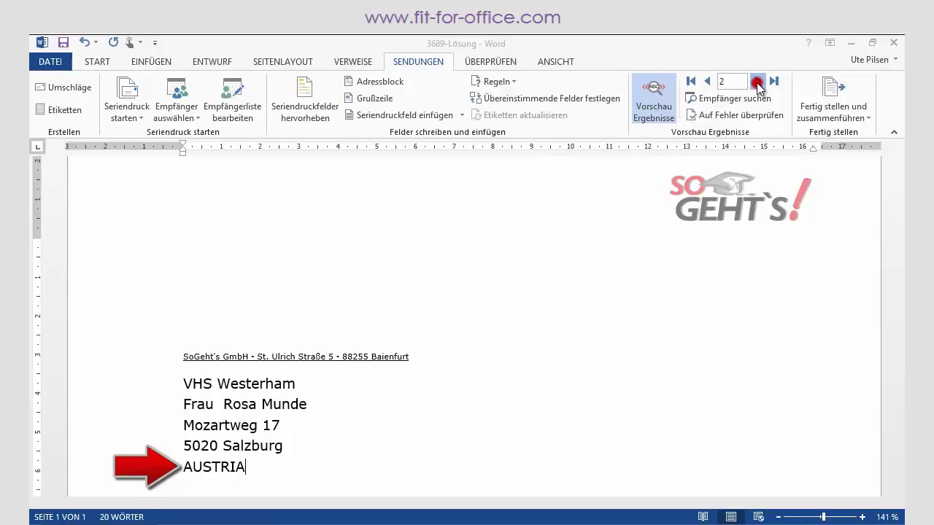
Step through records 3 and 4: Zürich shows SCHWEIZ, München shows no country.
left_click(757, 82)
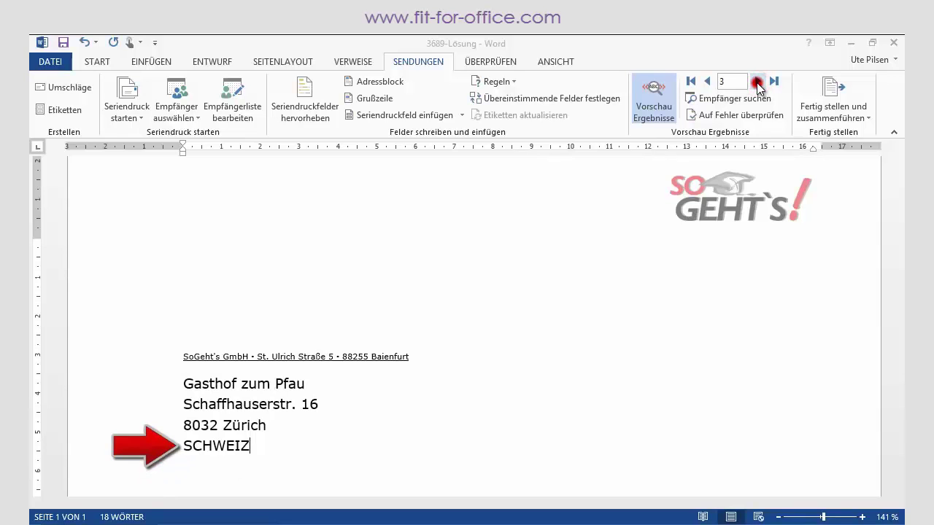
left_click(757, 82)
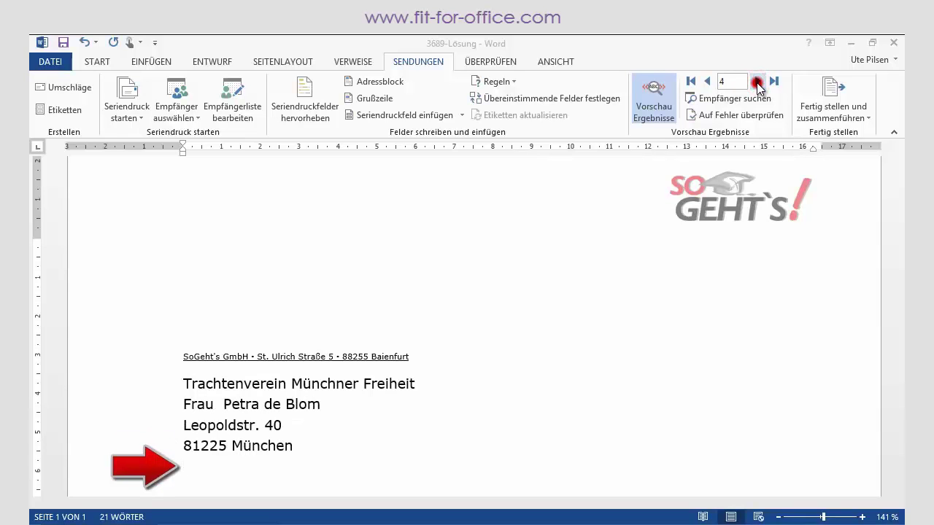